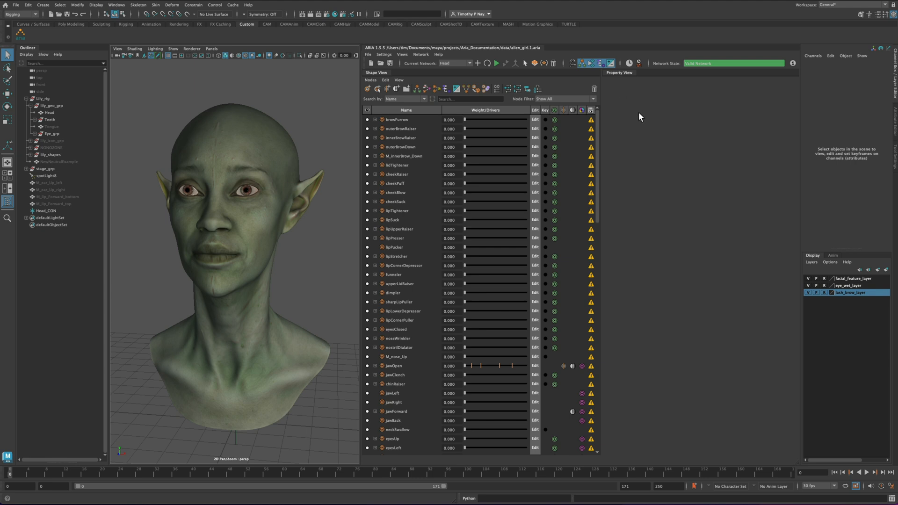
# Look through the shape list and check which additional views can be shown or hidden
pyautogui.scroll(-15, 402, 208)
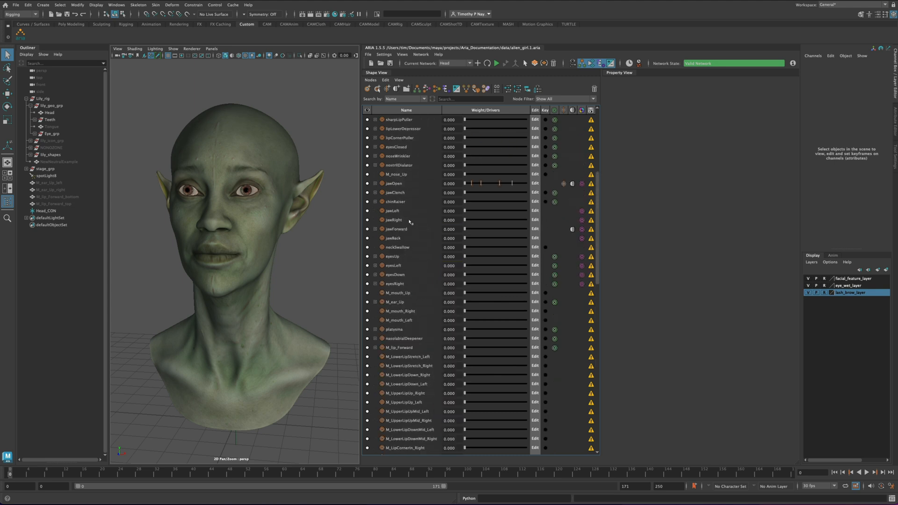
pyautogui.scroll(15, 435, 186)
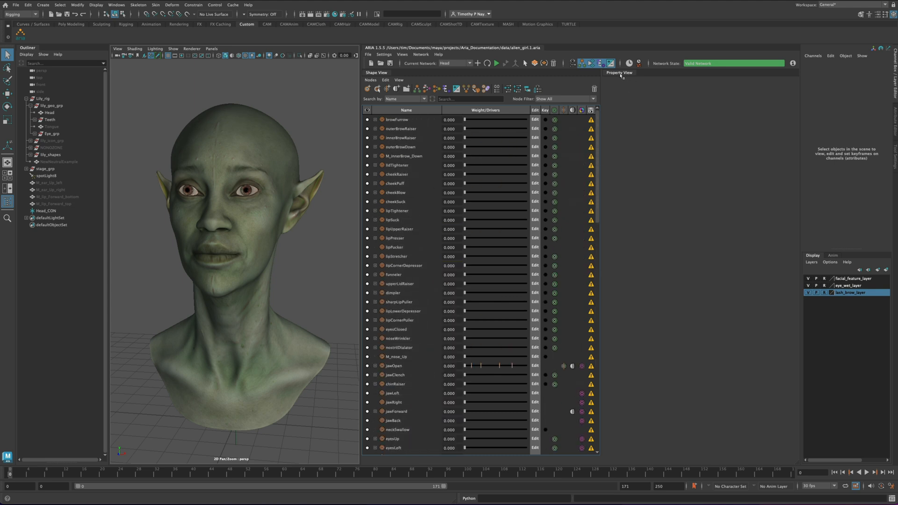
pyautogui.click(403, 55)
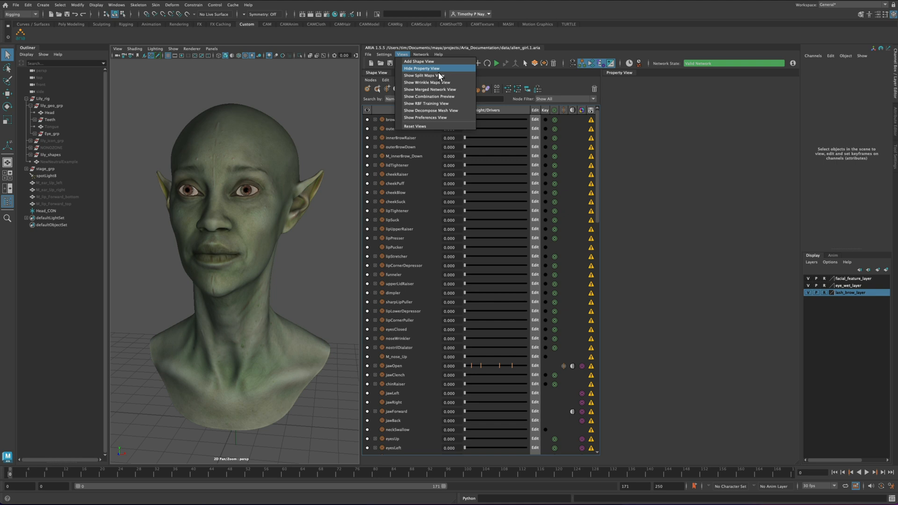
pyautogui.click(620, 74)
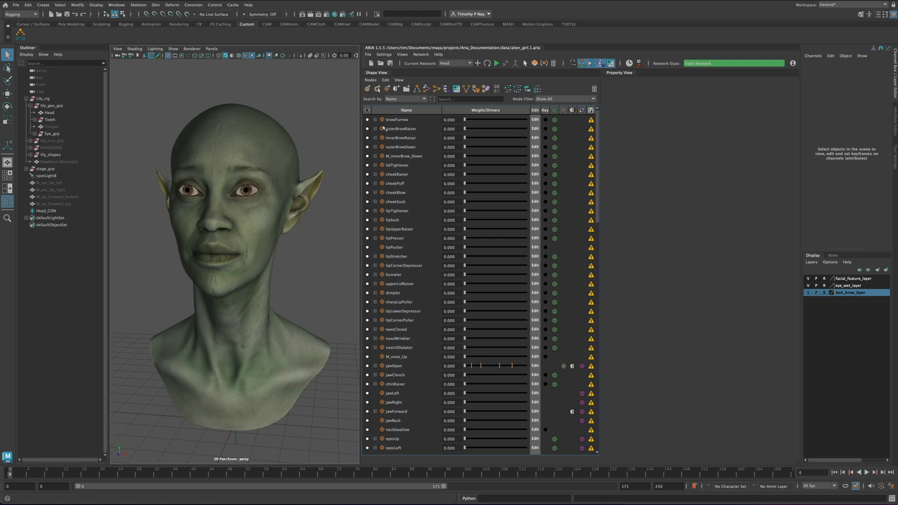
# Show the properties of the browFurrow shape and look through the primary and combination shapes in the list
pyautogui.click(408, 120)
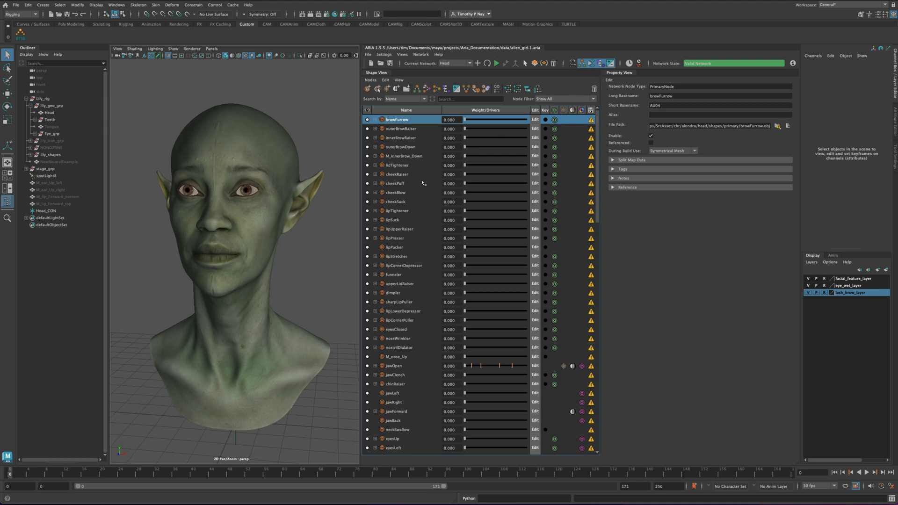
pyautogui.scroll(-13, 414, 196)
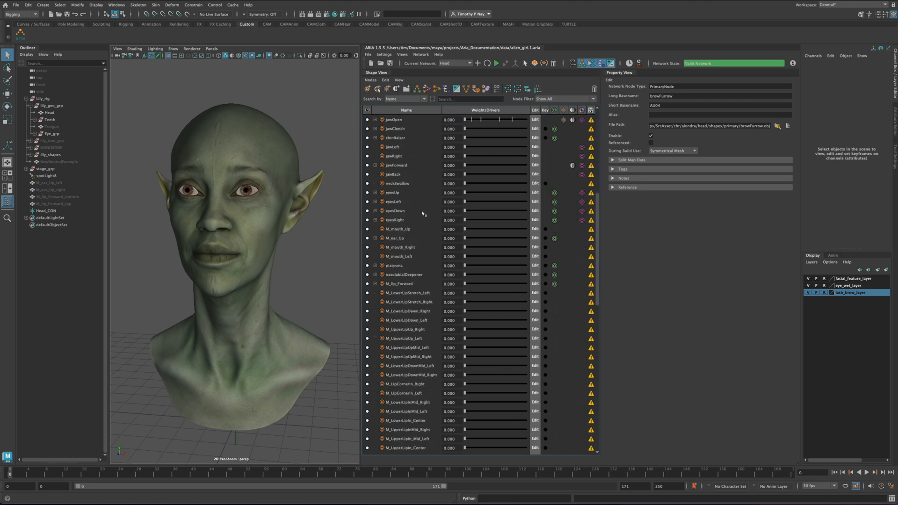
pyautogui.scroll(-10, 423, 214)
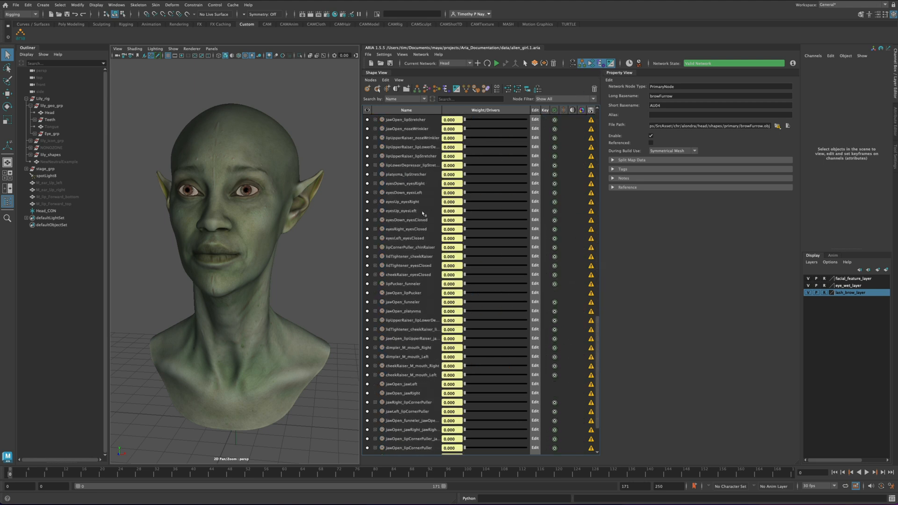
pyautogui.scroll(11, 423, 214)
pyautogui.scroll(5, 423, 214)
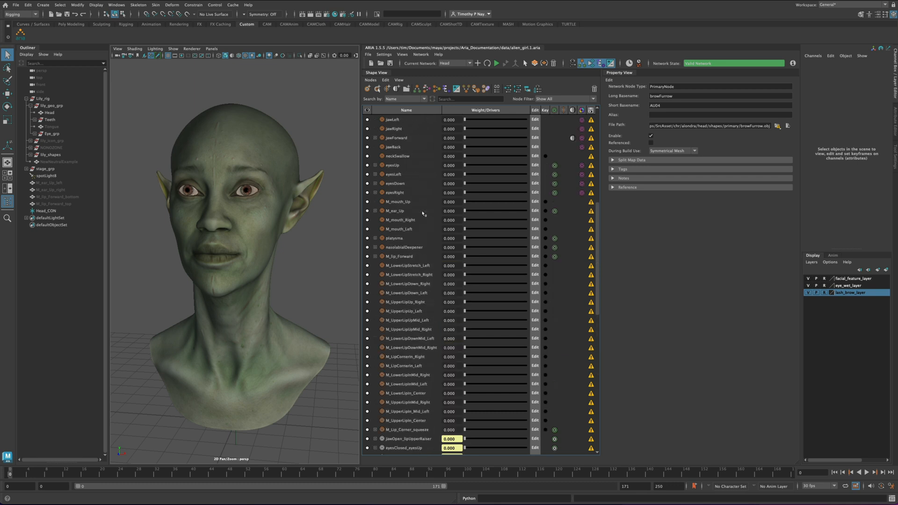
pyautogui.scroll(10, 423, 213)
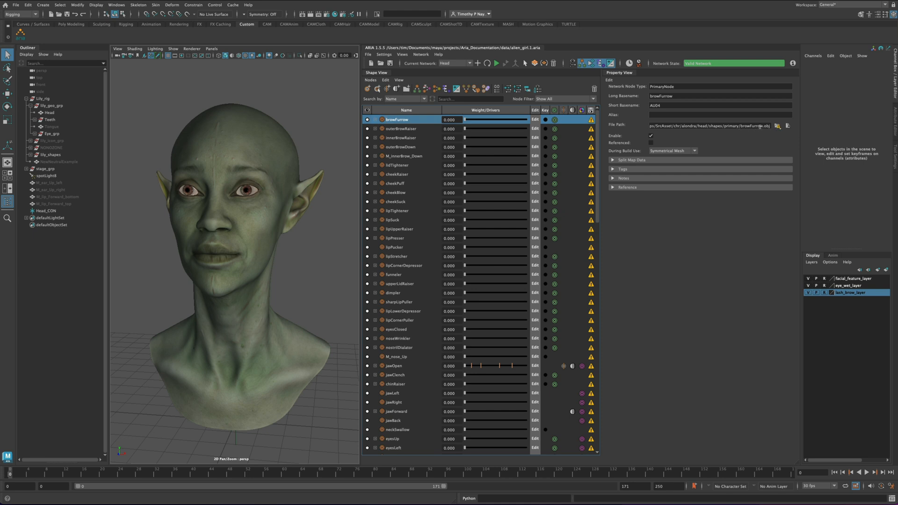
# Disable the browFurrow shape and enable it again
pyautogui.click(789, 128)
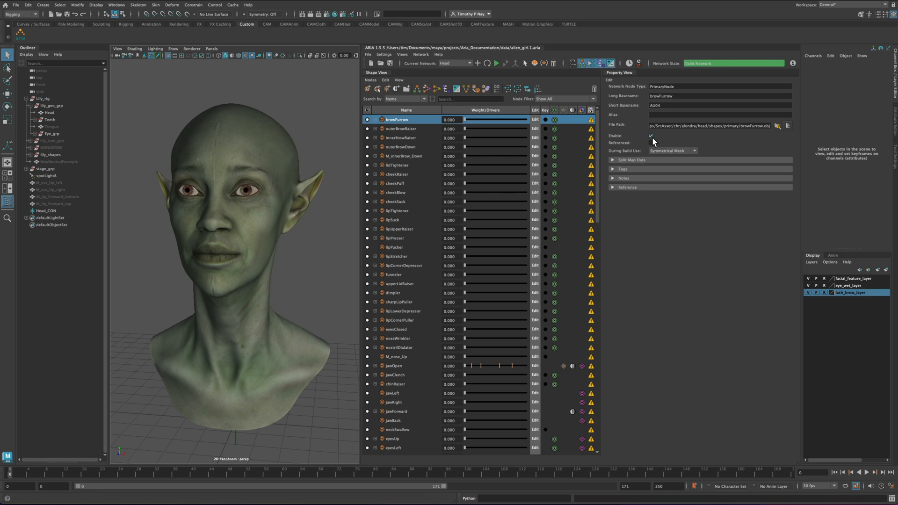
pyautogui.click(368, 121)
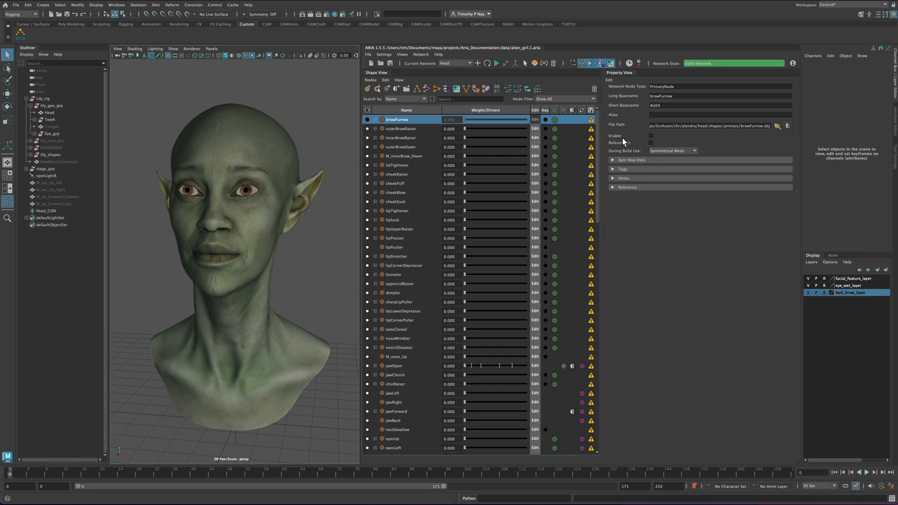
pyautogui.click(651, 136)
# Expand browFurrow into its right and left splits and inspect its split map data
pyautogui.click(375, 120)
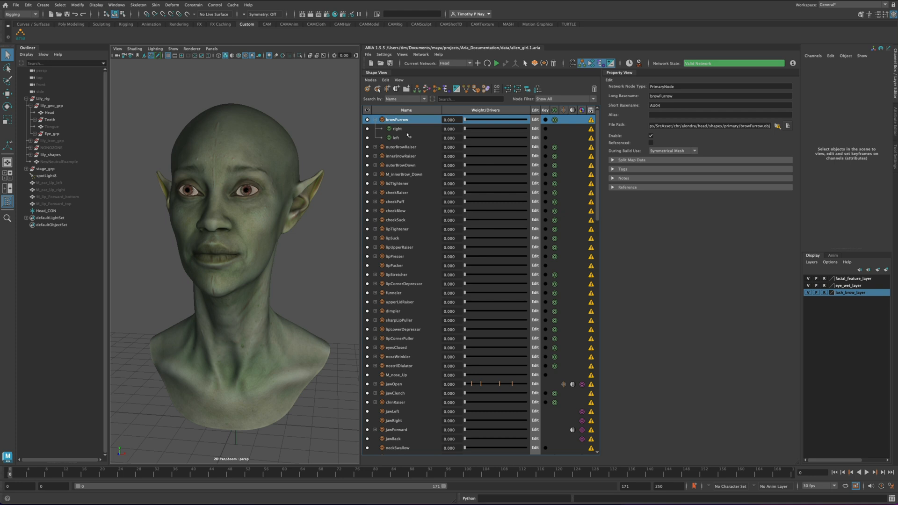
pyautogui.click(644, 161)
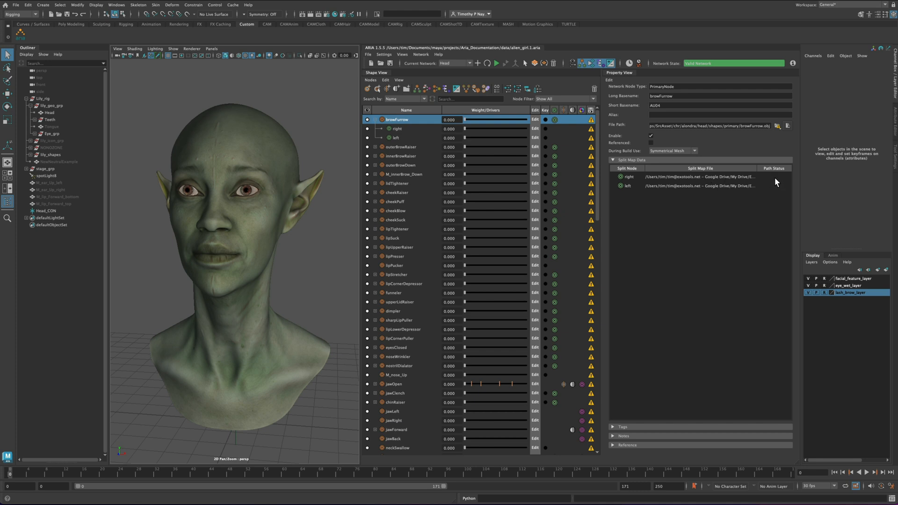
pyautogui.click(628, 161)
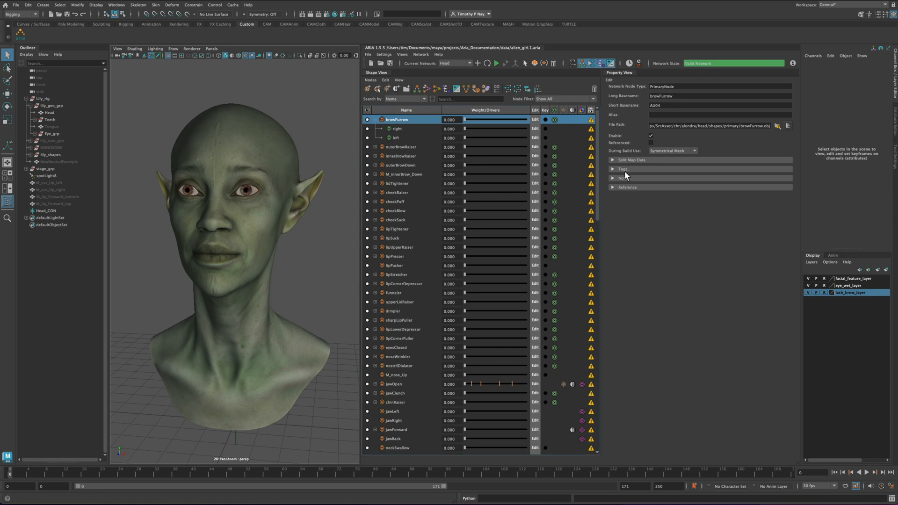
# Inspect browFurrow's tags and check the criteria available for searching the shape list
pyautogui.click(625, 171)
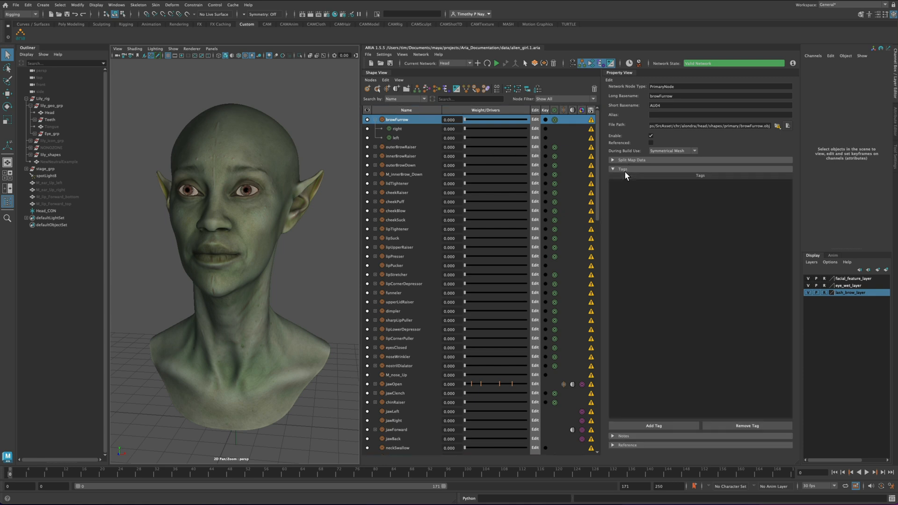
pyautogui.click(625, 171)
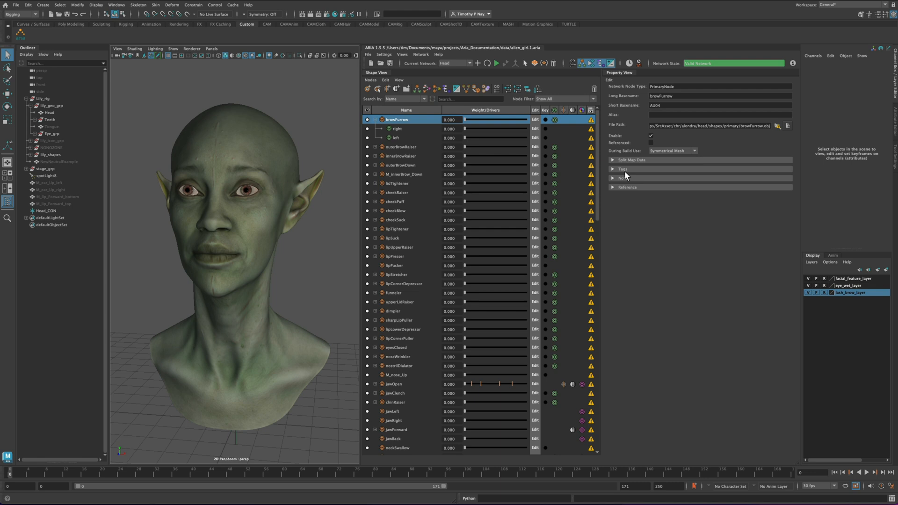
pyautogui.click(404, 100)
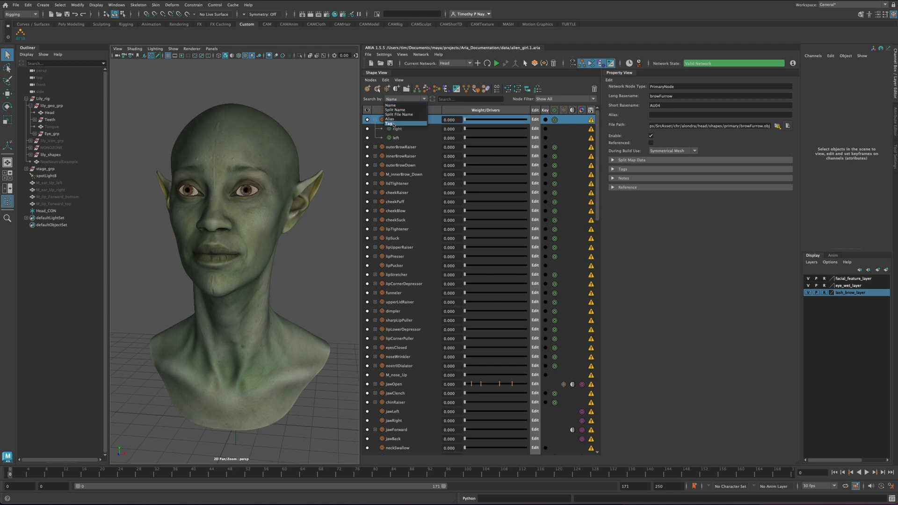
pyautogui.click(436, 131)
# Inspect browFurrow's notes and its reference image area, closing each section after viewing it
pyautogui.click(624, 178)
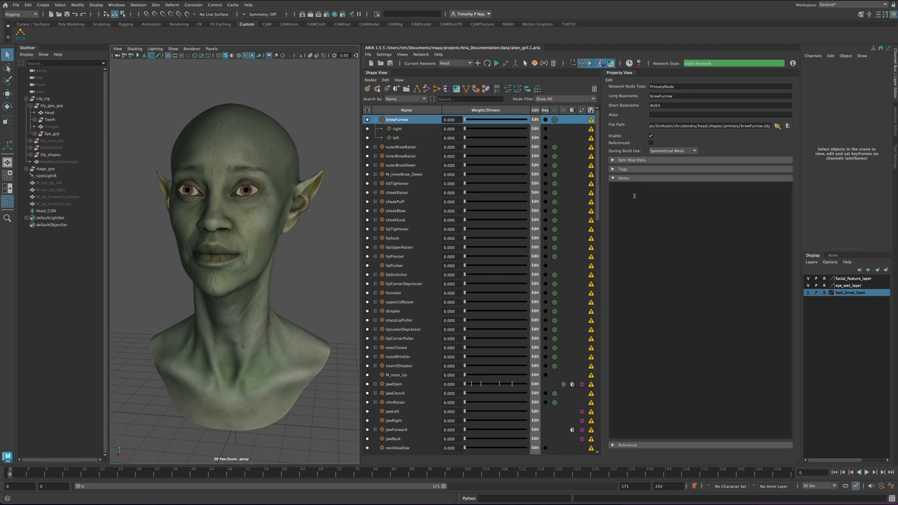
pyautogui.click(636, 198)
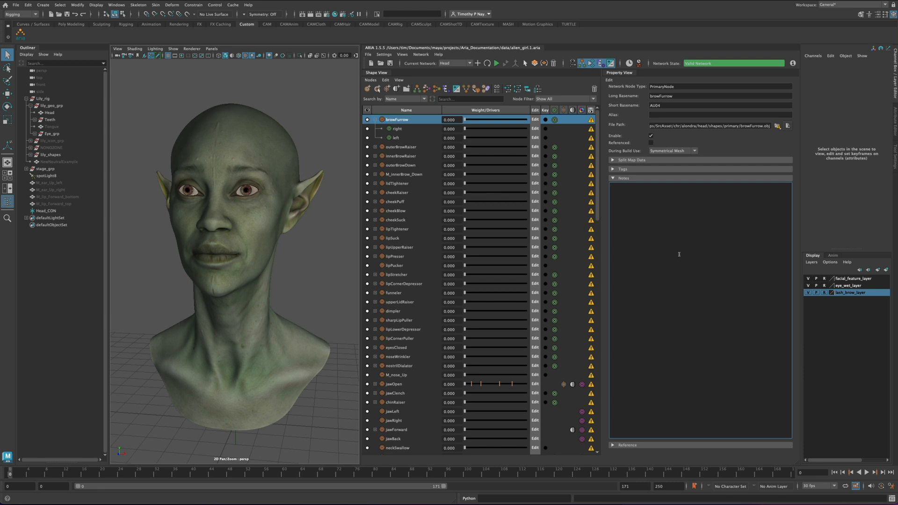
pyautogui.click(624, 178)
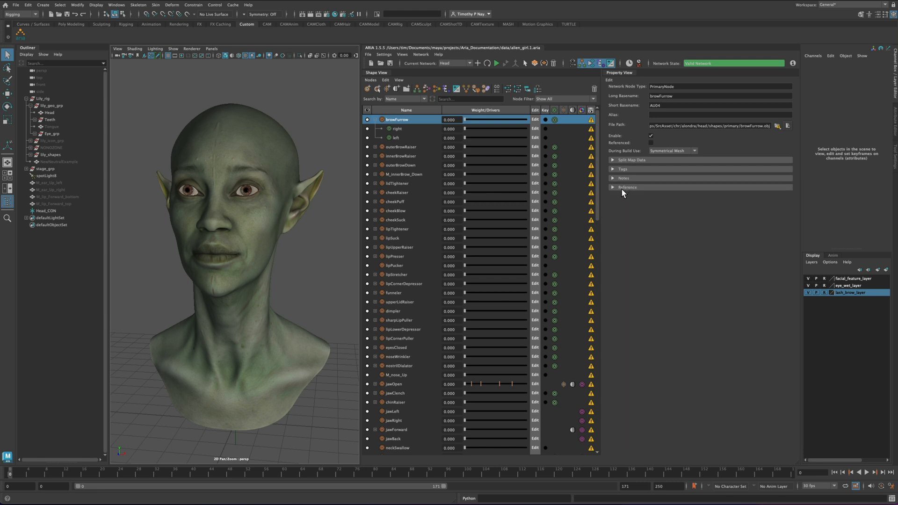
pyautogui.click(621, 188)
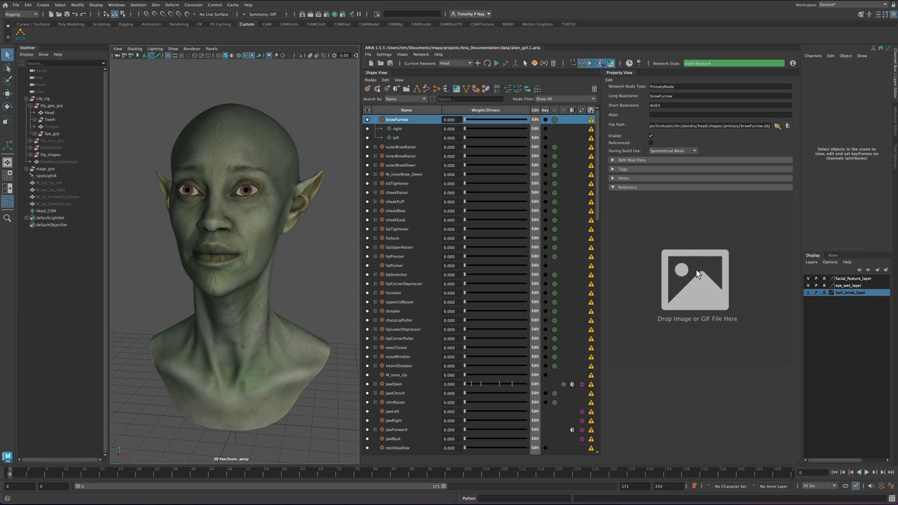
pyautogui.click(623, 189)
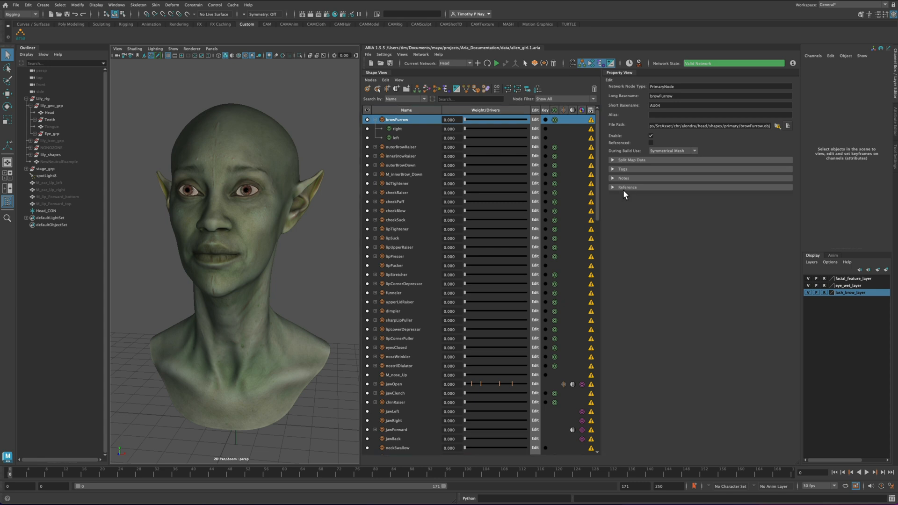
# Show the properties of browFurrow's right split and review its available split map files without changing the selection
pyautogui.click(375, 120)
pyautogui.click(375, 119)
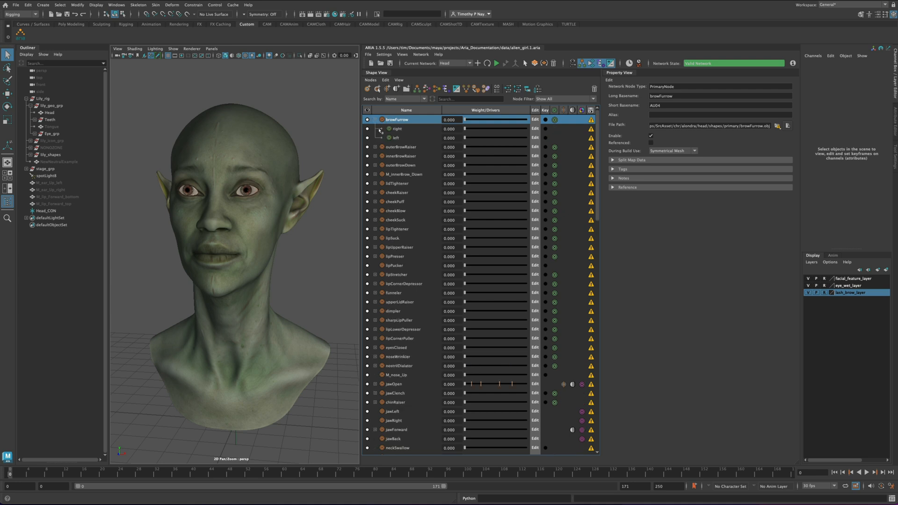
pyautogui.click(398, 129)
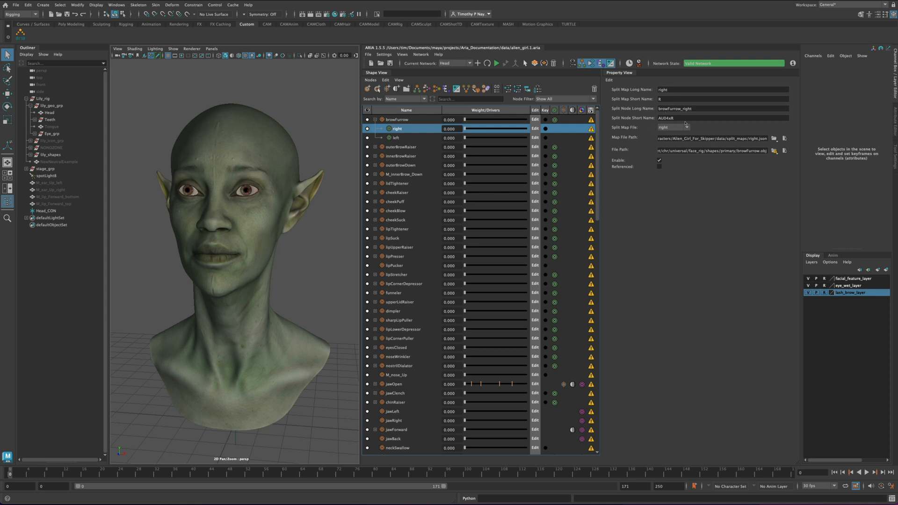
pyautogui.click(673, 128)
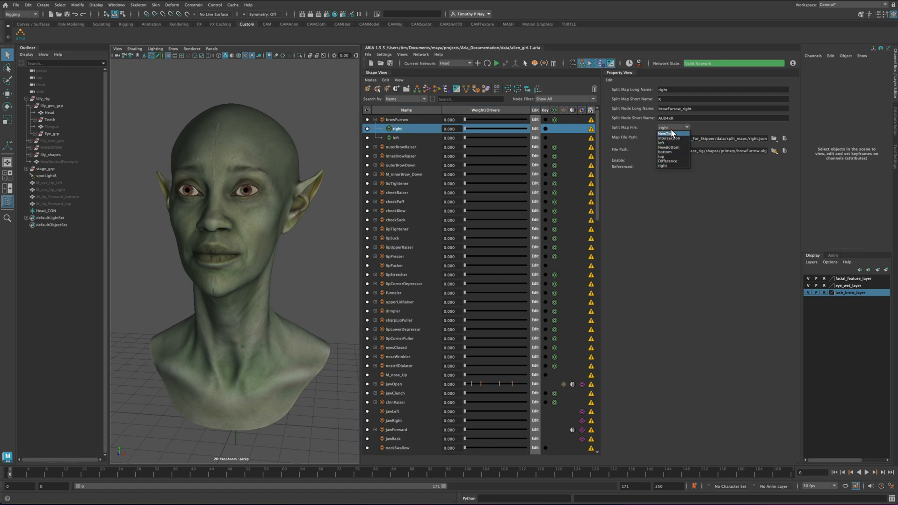
pyautogui.click(700, 127)
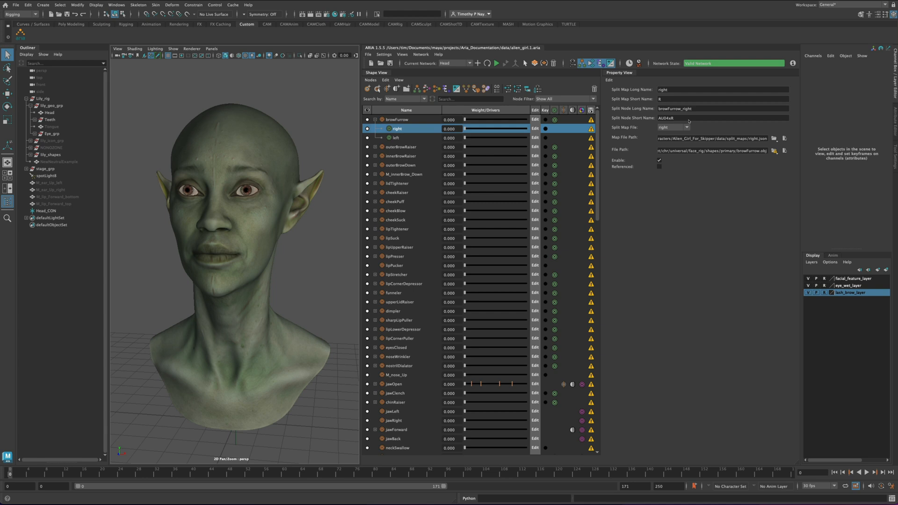
pyautogui.click(667, 129)
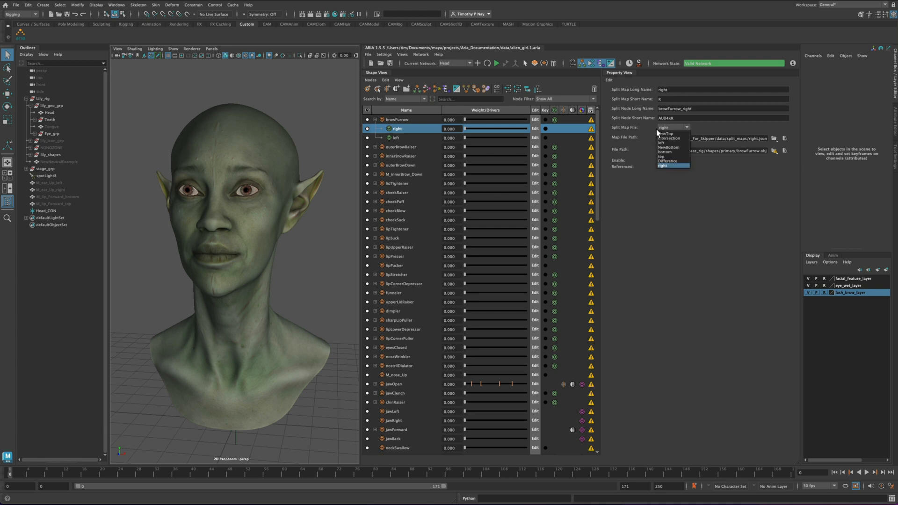
pyautogui.click(737, 200)
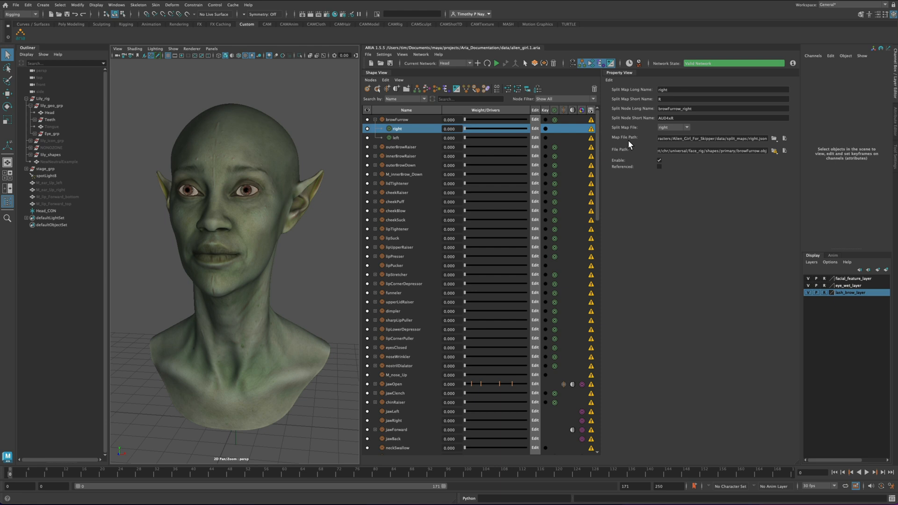
pyautogui.click(670, 130)
pyautogui.click(669, 129)
# Collapse browFurrow, expand the jawOpen shape and show jawOpen's properties
pyautogui.click(375, 119)
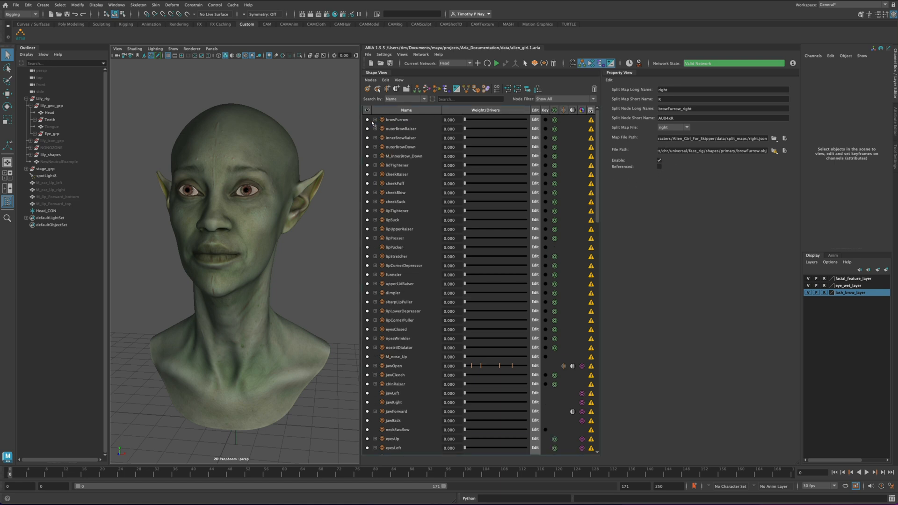
pyautogui.click(375, 366)
pyautogui.scroll(-6, 400, 267)
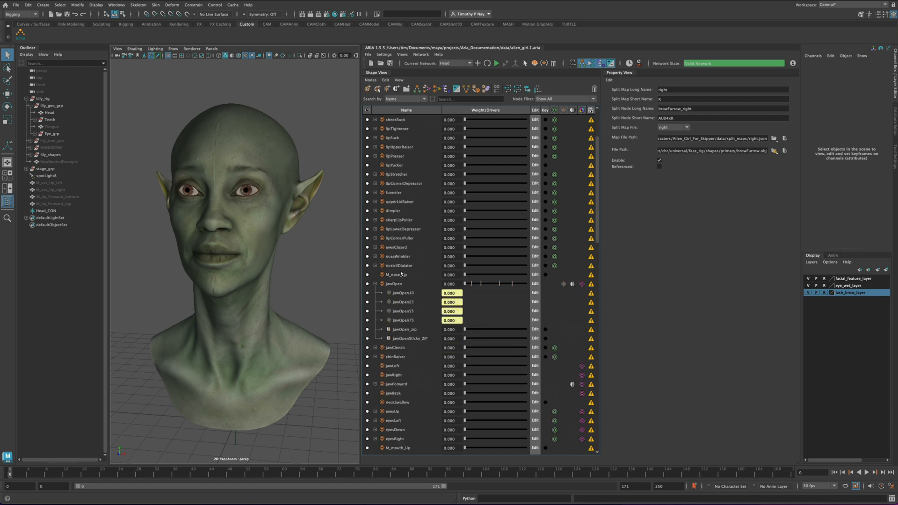
pyautogui.click(405, 202)
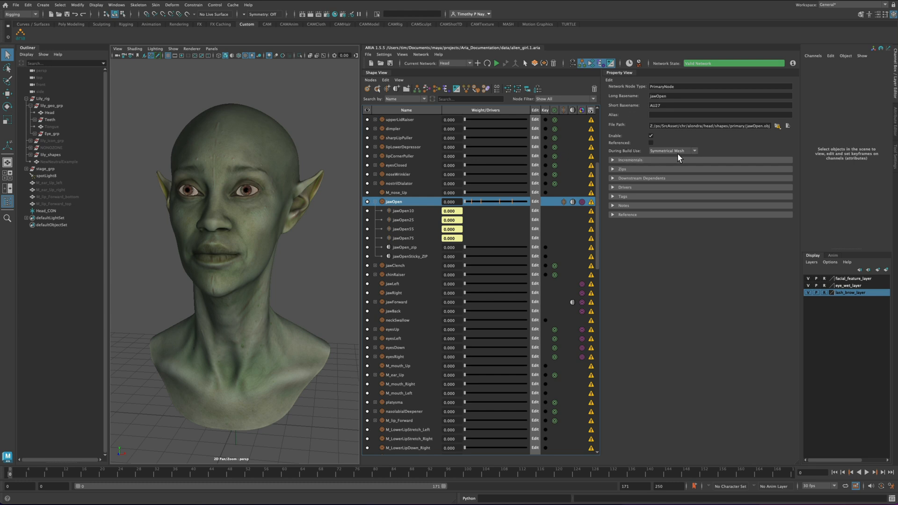
# Examine jawOpen's incrementals, comparing the triggers and falloff curves of jawOpen10, jawOpen25, jawOpen55 and jawOpen75
pyautogui.moveTo(683, 152)
pyautogui.click(639, 161)
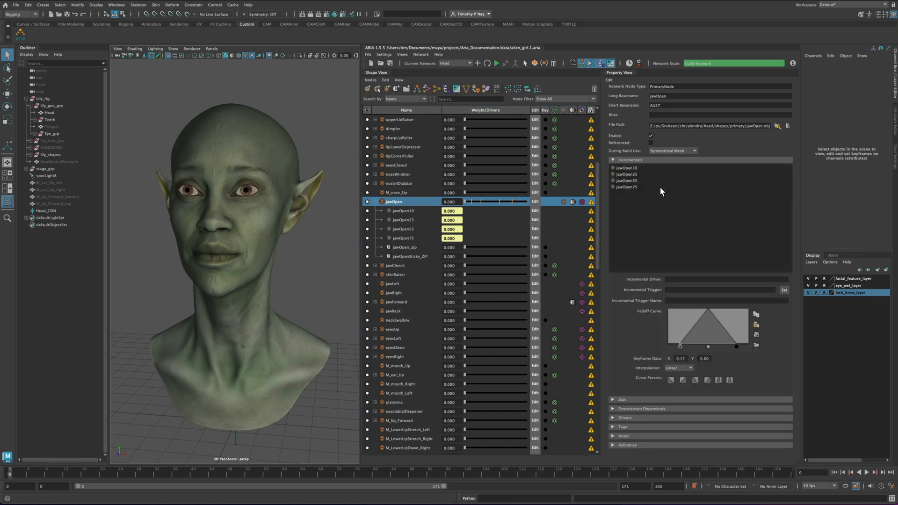
pyautogui.click(626, 170)
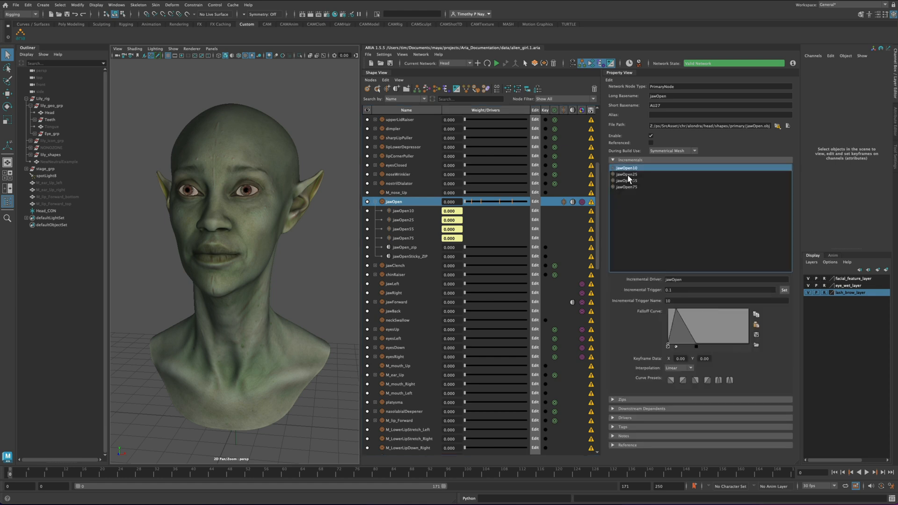
pyautogui.click(628, 175)
pyautogui.click(628, 181)
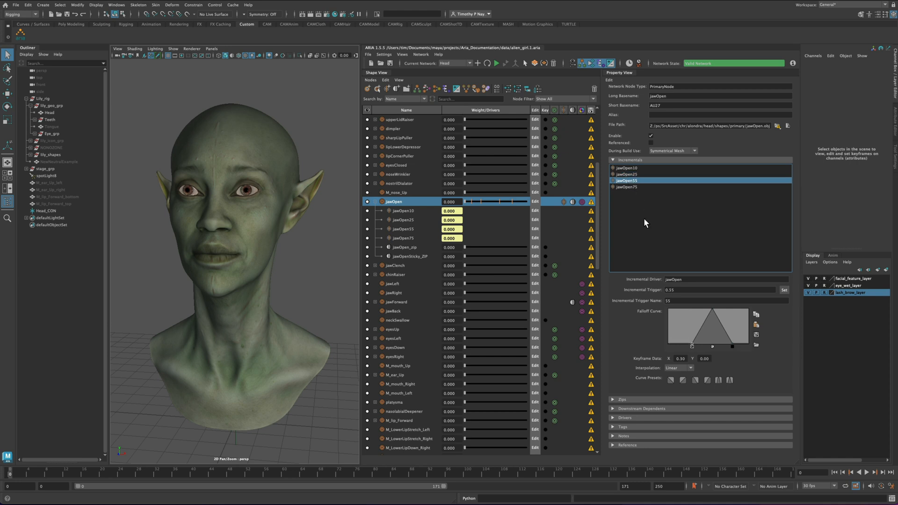
pyautogui.click(636, 188)
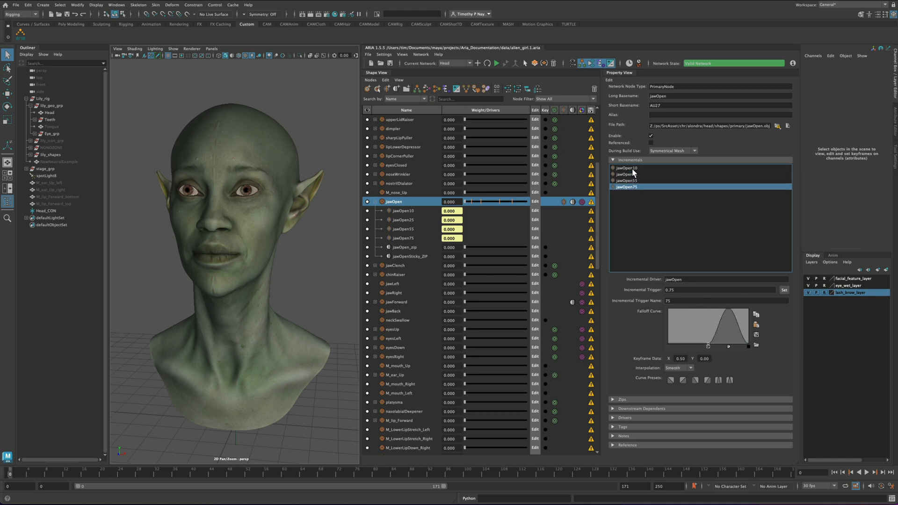
# Review jawOpen10's trigger and falloff curve, close the incrementals and show jawOpen's zips
pyautogui.click(633, 168)
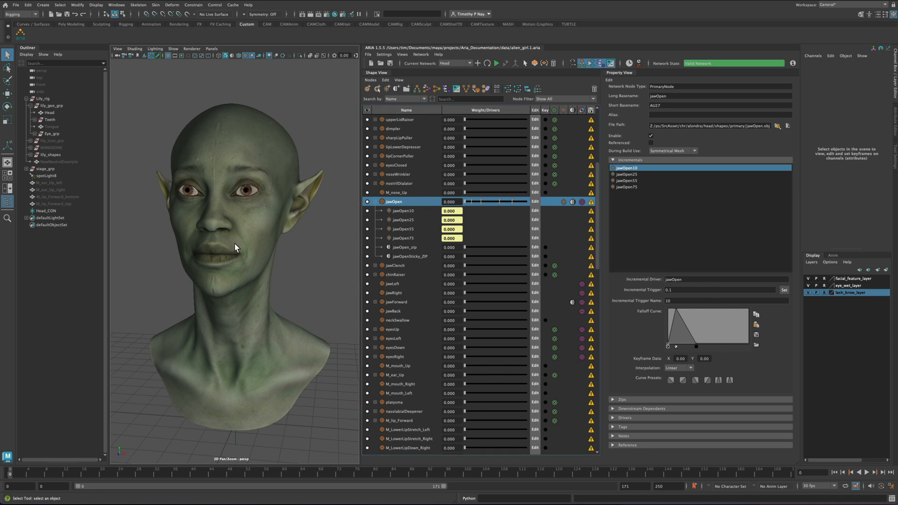
pyautogui.click(634, 160)
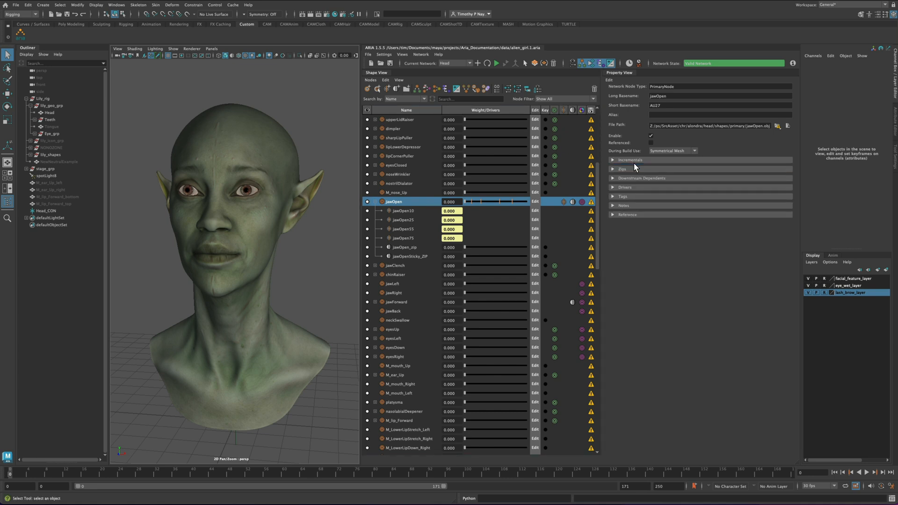
pyautogui.click(626, 169)
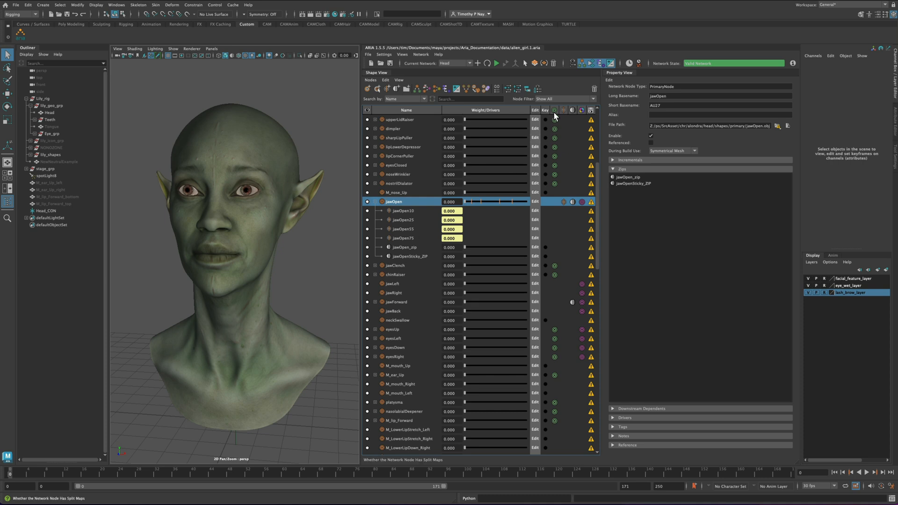
# Temporarily hide the zip nodes in the Shape View, close jawOpen's zips list and show the zip nodes again
pyautogui.click(554, 100)
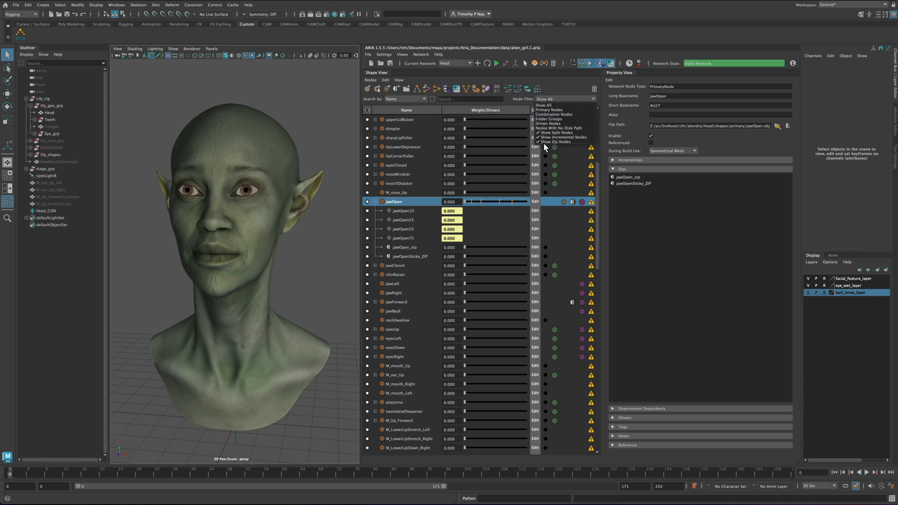
pyautogui.click(543, 143)
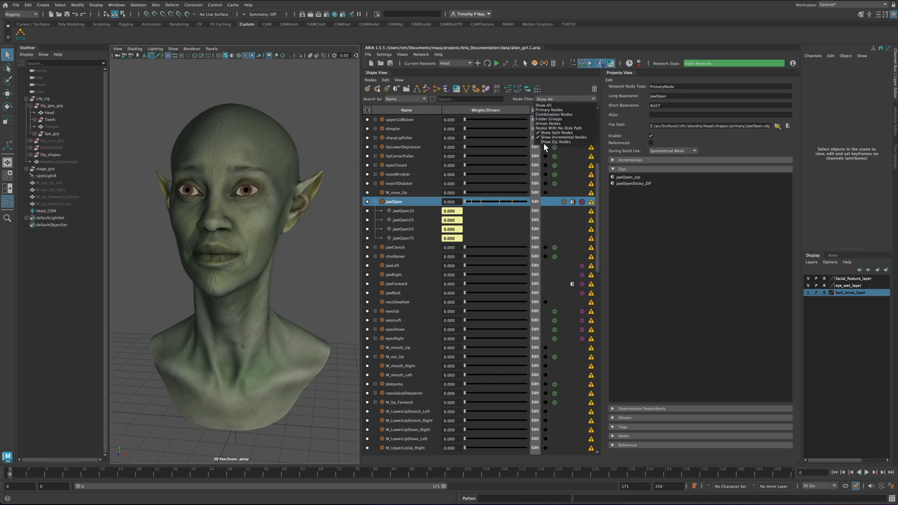
pyautogui.click(627, 169)
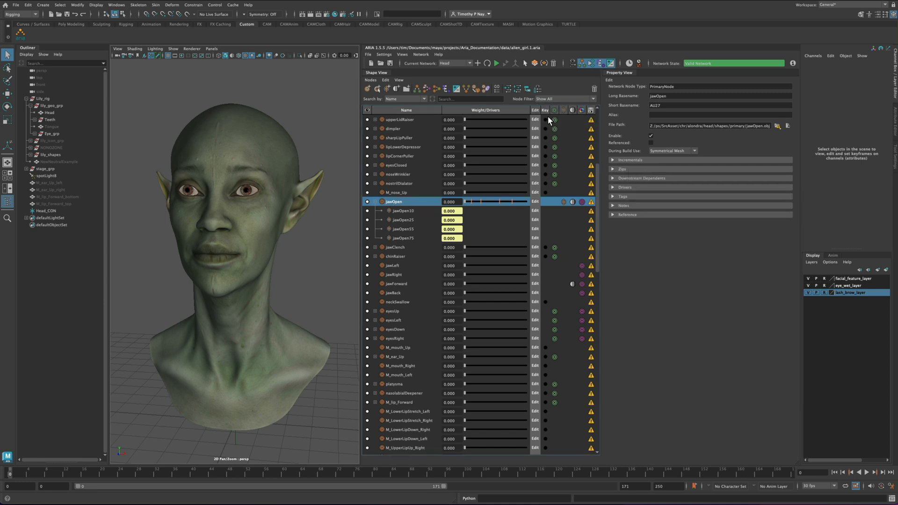
pyautogui.click(547, 99)
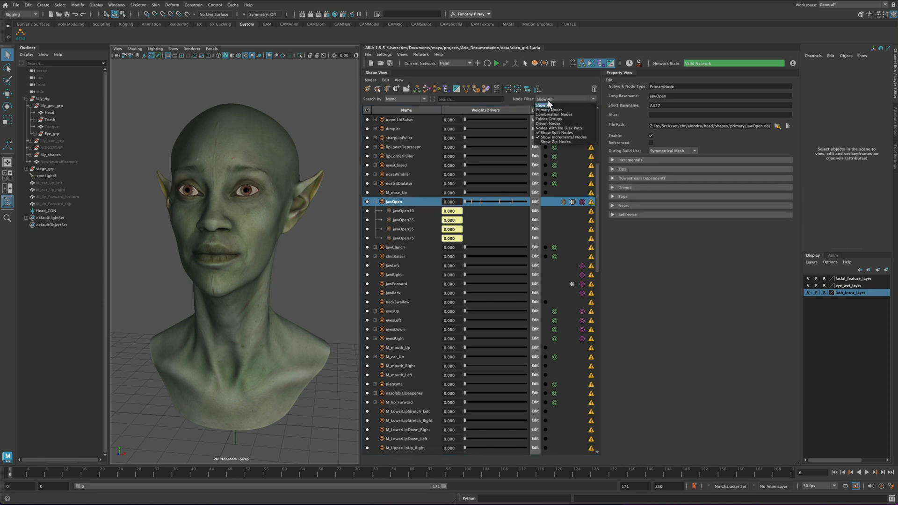
pyautogui.click(549, 142)
pyautogui.click(668, 249)
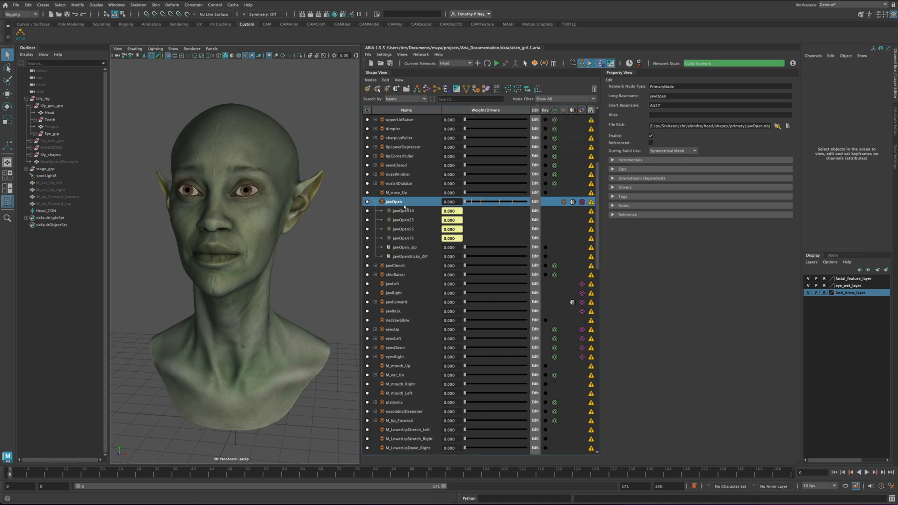
# Limit the Shape View to jawOpen and its related shapes, and review its downstream dependents before closing that section
pyautogui.click(517, 90)
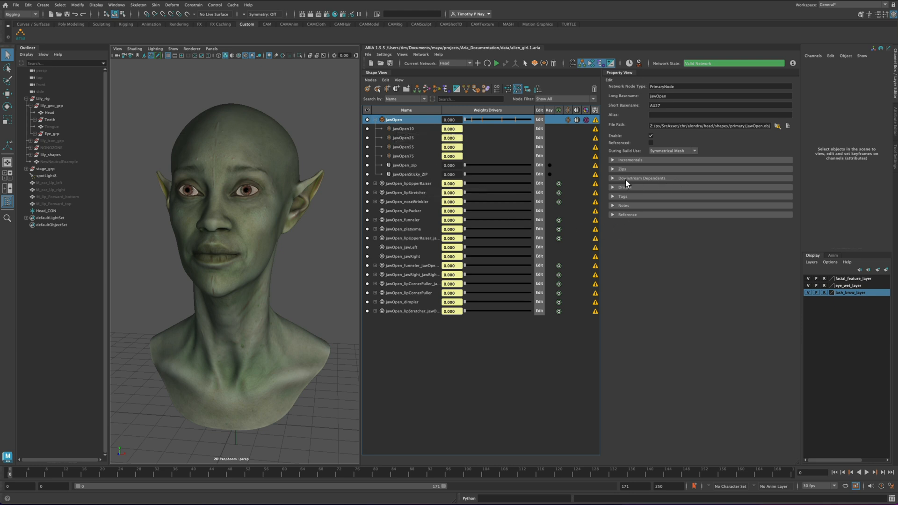
pyautogui.click(613, 180)
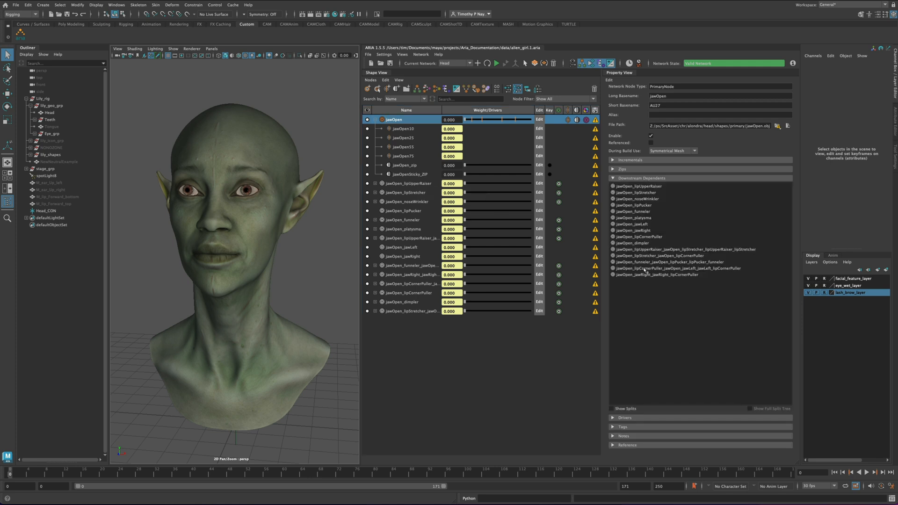
pyautogui.click(636, 179)
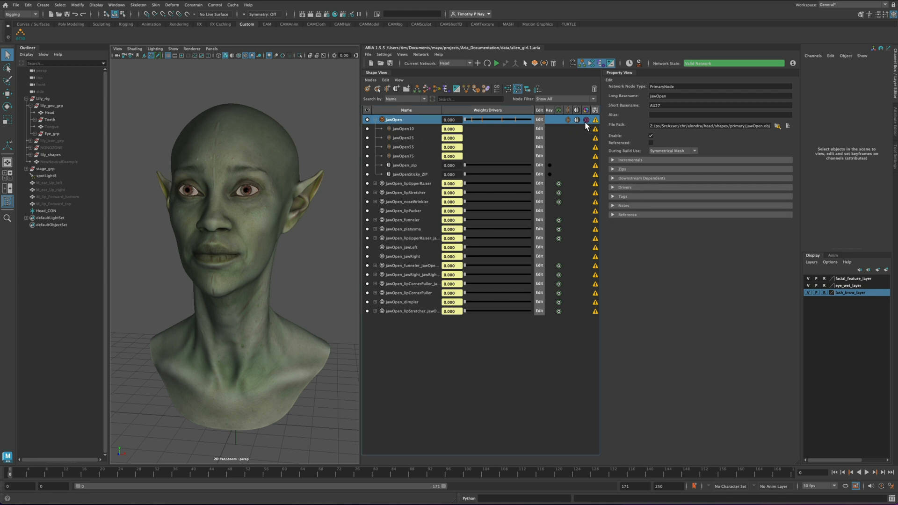
# Inspect jawOpen's driver settings, including the start and end values of the driver and the shape, and close the section
pyautogui.moveTo(587, 123)
pyautogui.click(622, 187)
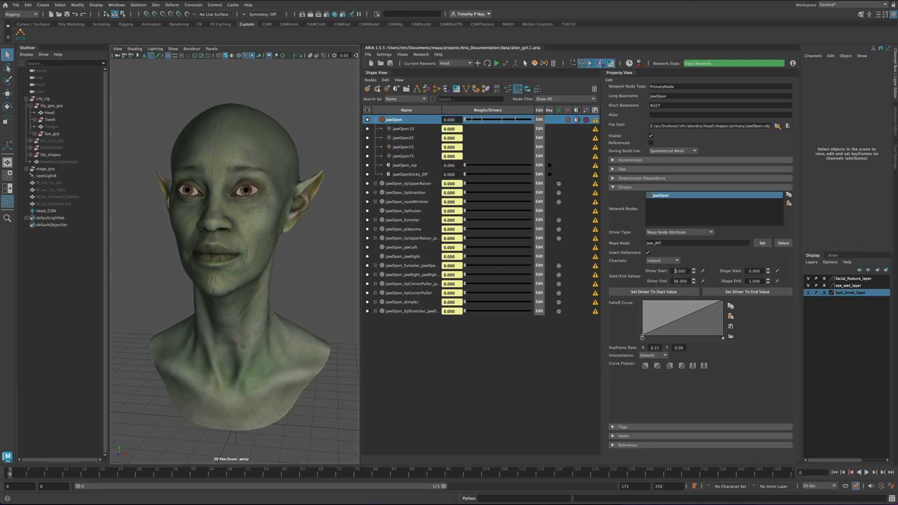
pyautogui.click(678, 271)
pyautogui.doubleClick(755, 272)
pyautogui.click(672, 281)
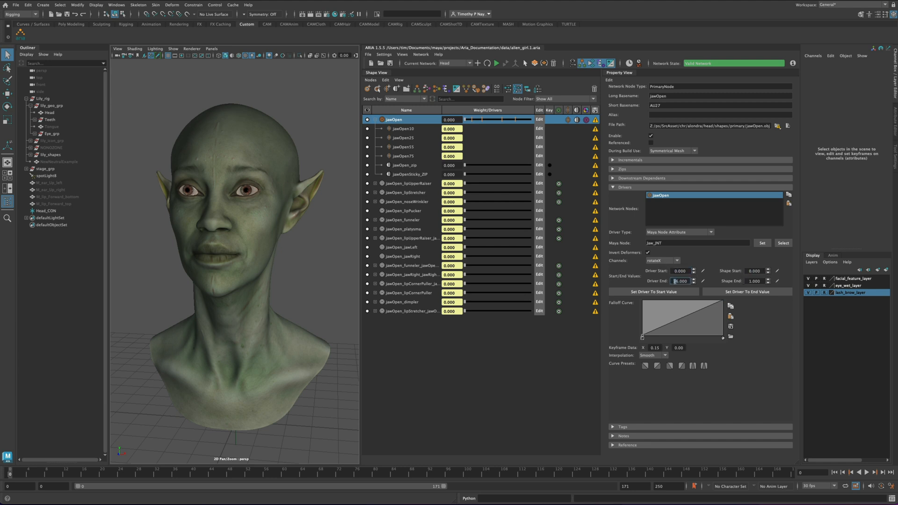
pyautogui.click(747, 282)
pyautogui.click(625, 187)
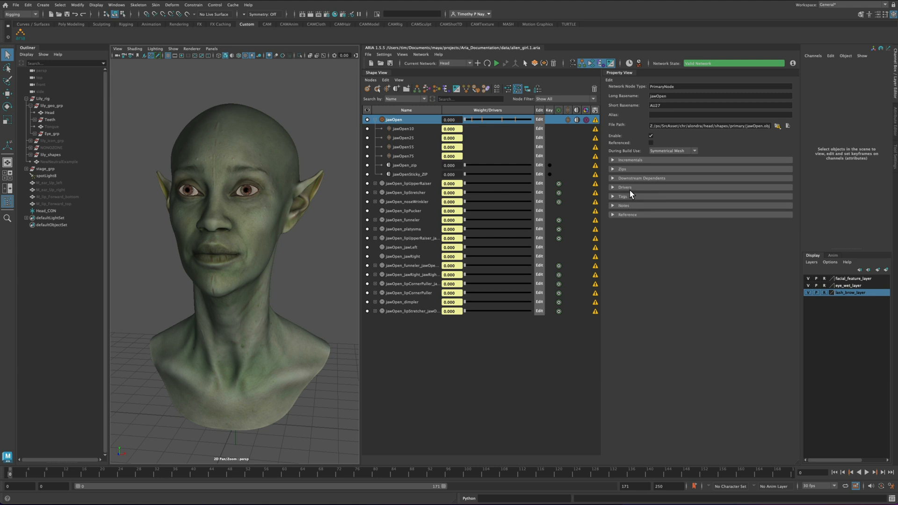
# Expand jawOpen_lipUpperRaiser, show its combination properties and review the Input Weight Mixer options without changing the selection
pyautogui.click(374, 183)
pyautogui.click(400, 183)
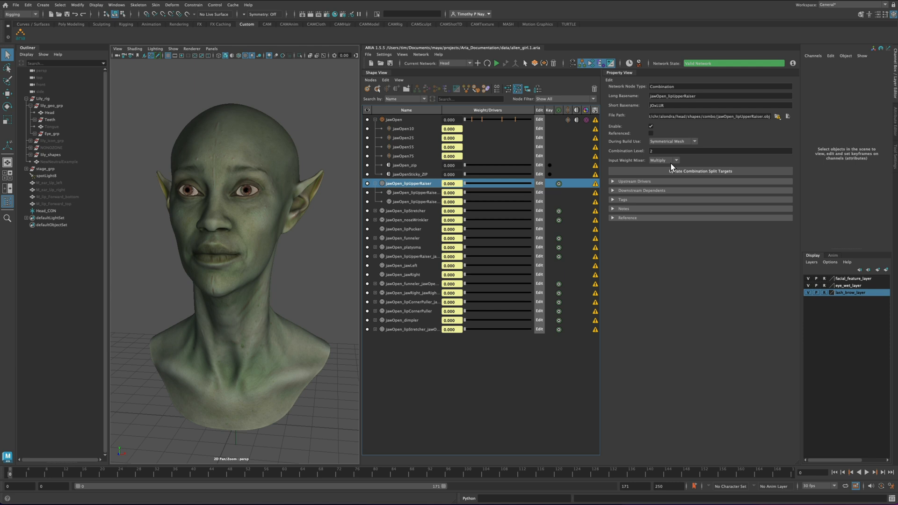
pyautogui.click(662, 161)
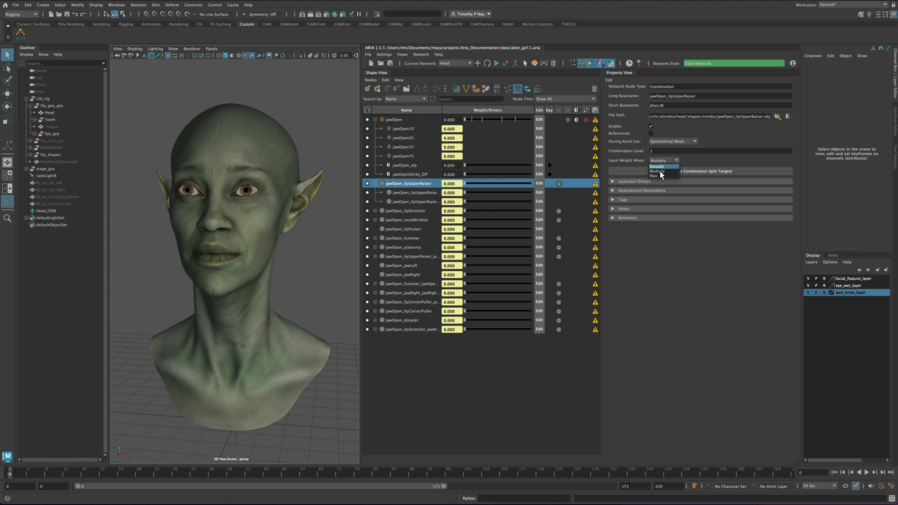
pyautogui.click(689, 165)
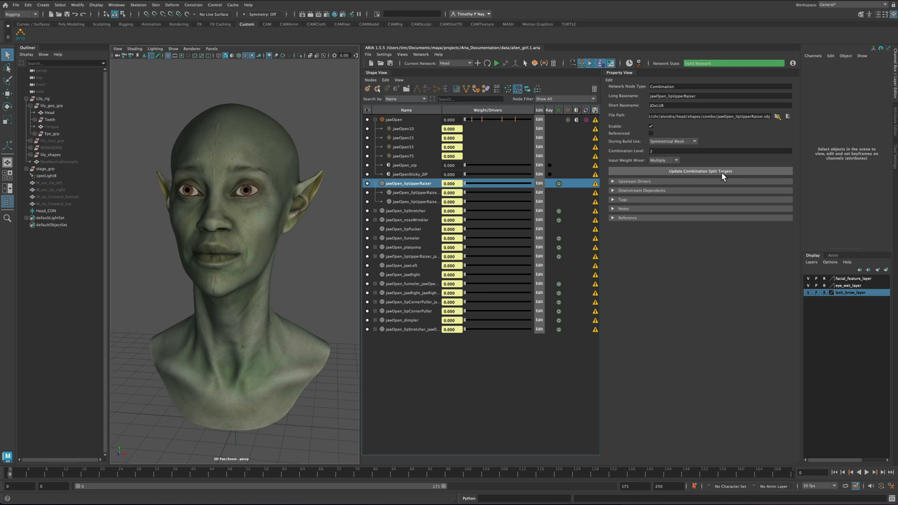
# Compare the properties of jawOpen_lipUpperRaiser's right and left splits, and return to the parent combination's properties
pyautogui.click(411, 192)
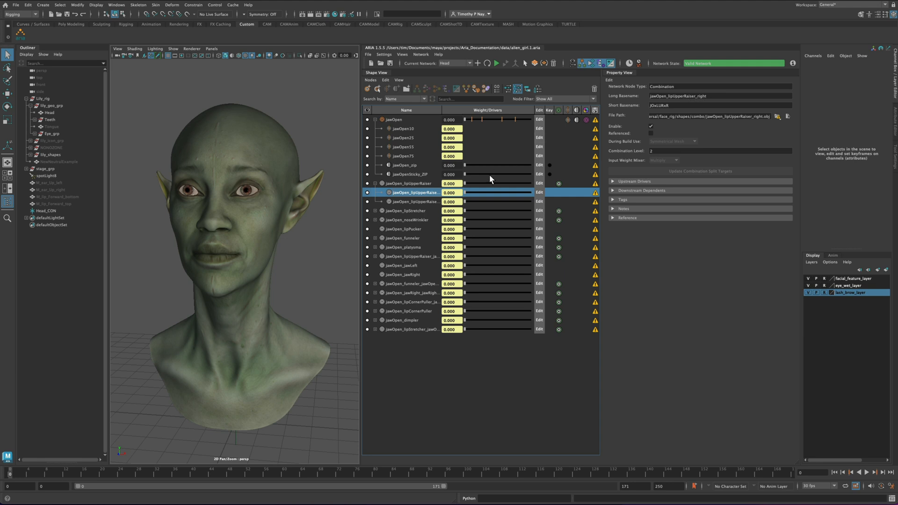
pyautogui.click(424, 203)
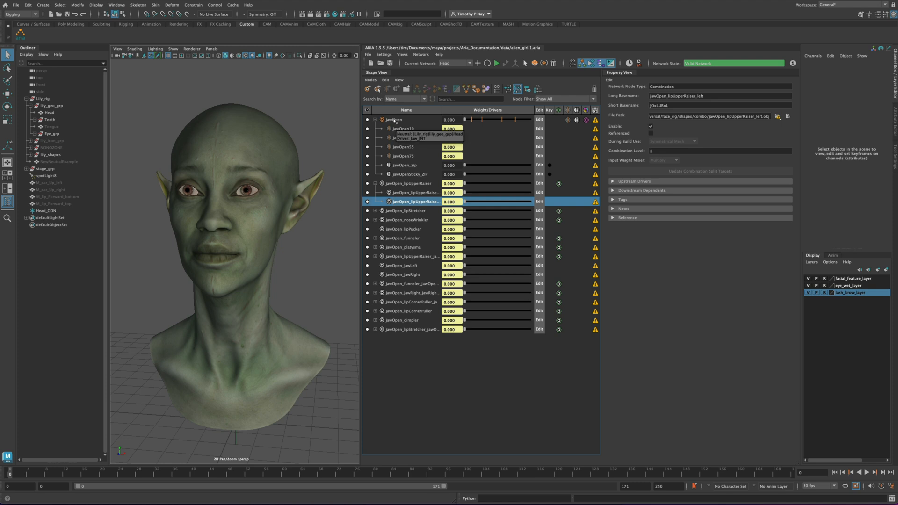
pyautogui.click(410, 184)
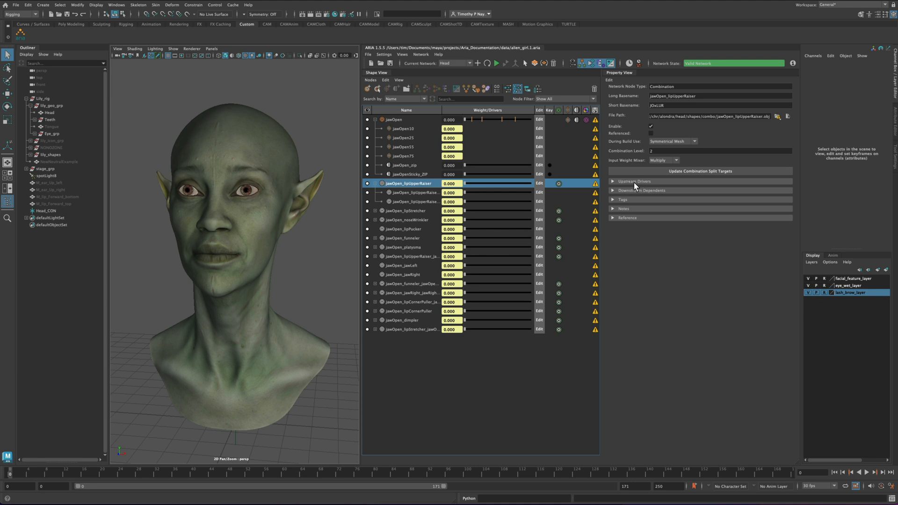
# Examine jawOpen_lipUpperRaiser's upstream drivers and downstream dependents, leaving both lists open
pyautogui.click(613, 183)
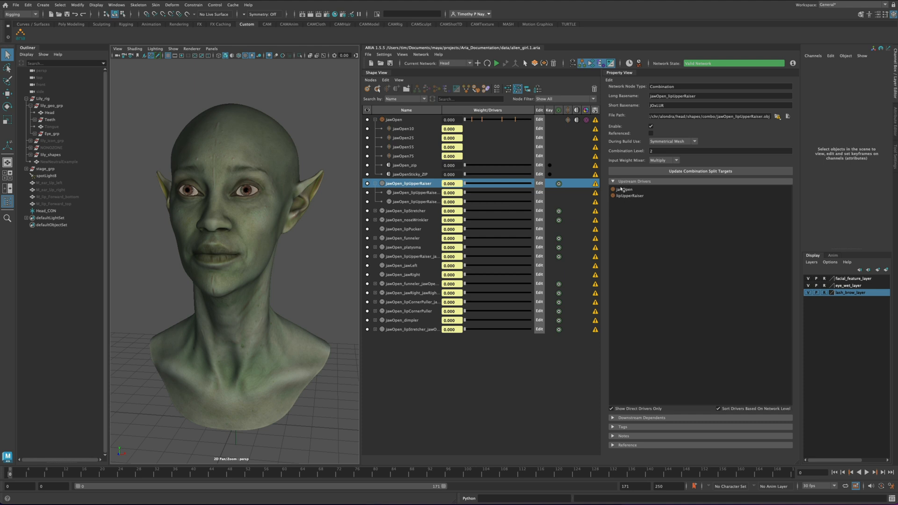
pyautogui.click(630, 183)
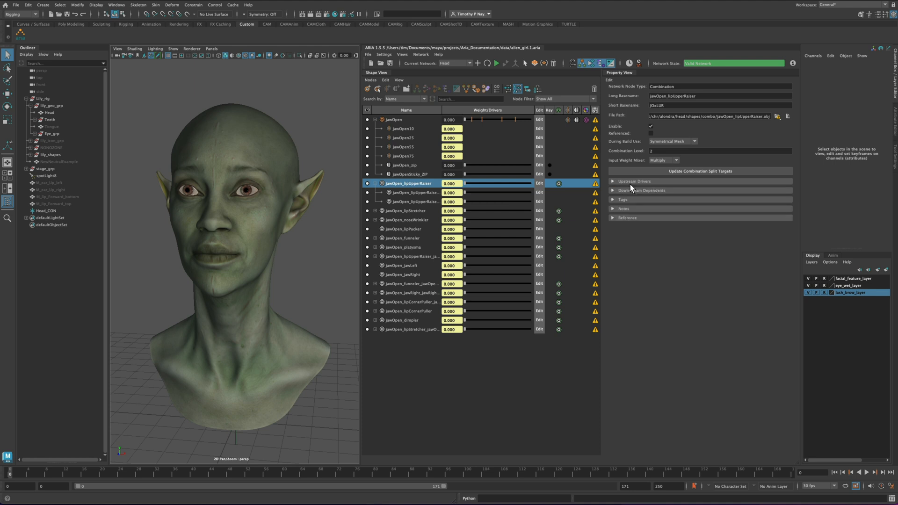
pyautogui.click(643, 191)
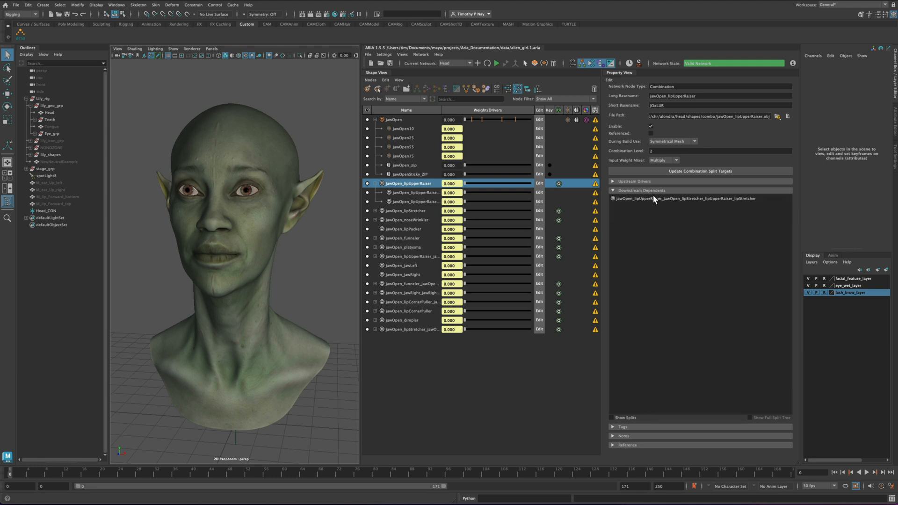
pyautogui.click(645, 182)
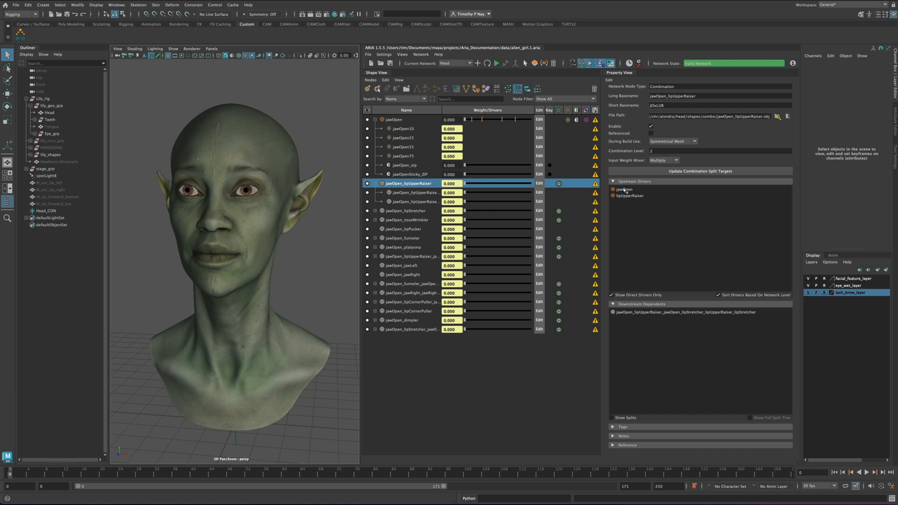
# Check the options for the upstream driver jawOpen, and select the combination listed under Downstream Dependents to show its properties
pyautogui.rightClick(633, 190)
pyautogui.click(650, 225)
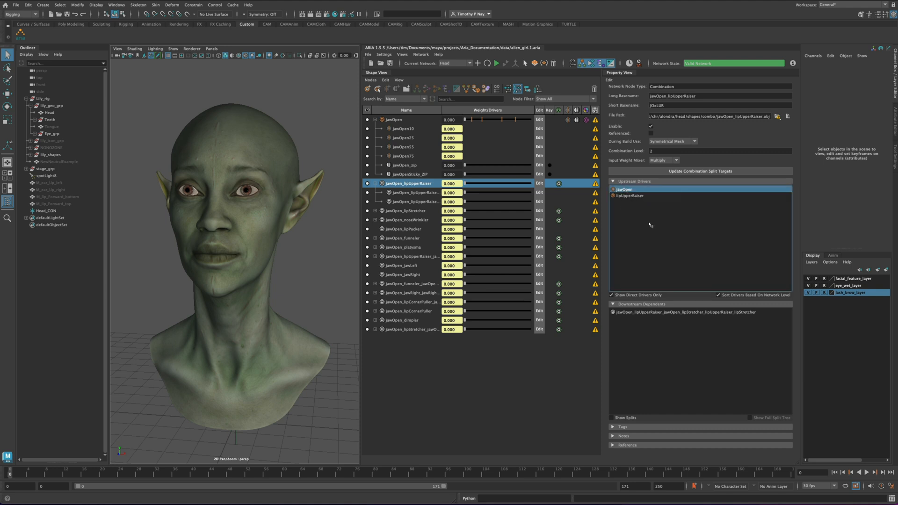
pyautogui.click(678, 313)
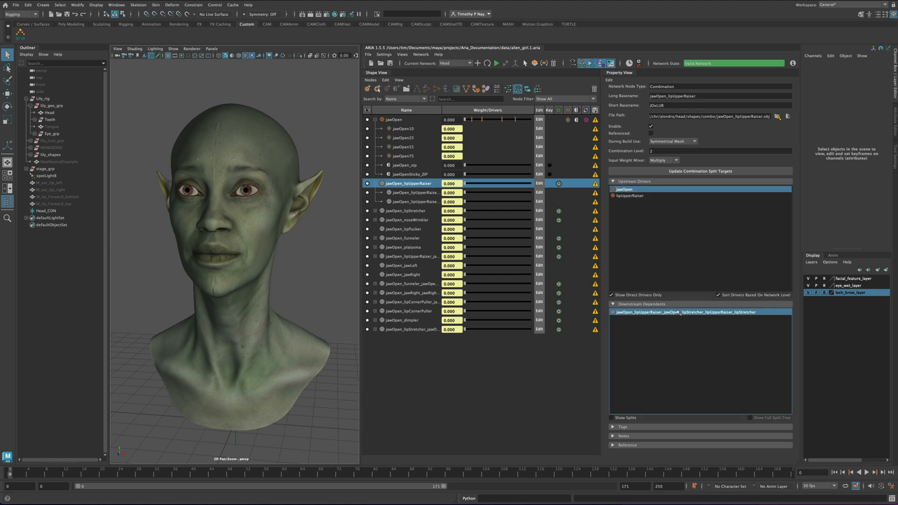
pyautogui.rightClick(679, 312)
pyautogui.click(687, 315)
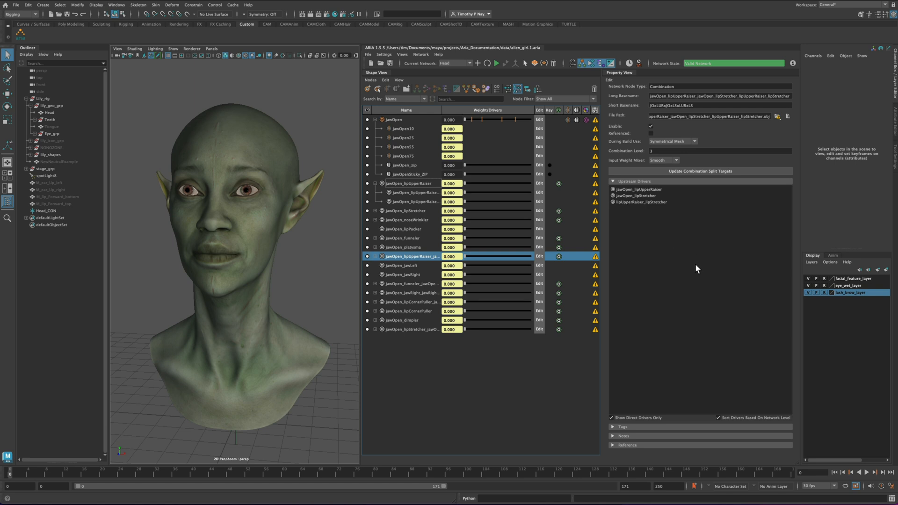
# Compare the combination's upstream drivers with Show Direct Drivers Only off and on again, and close the section
pyautogui.click(612, 418)
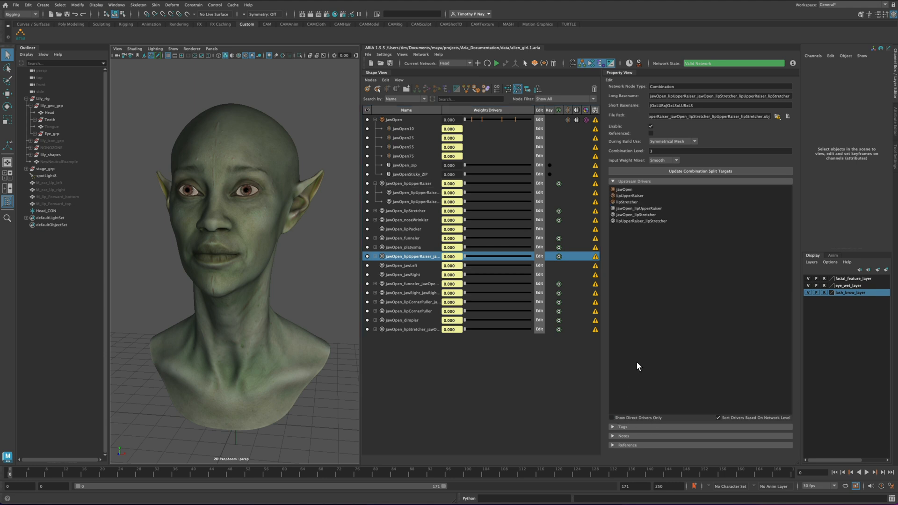
pyautogui.click(631, 418)
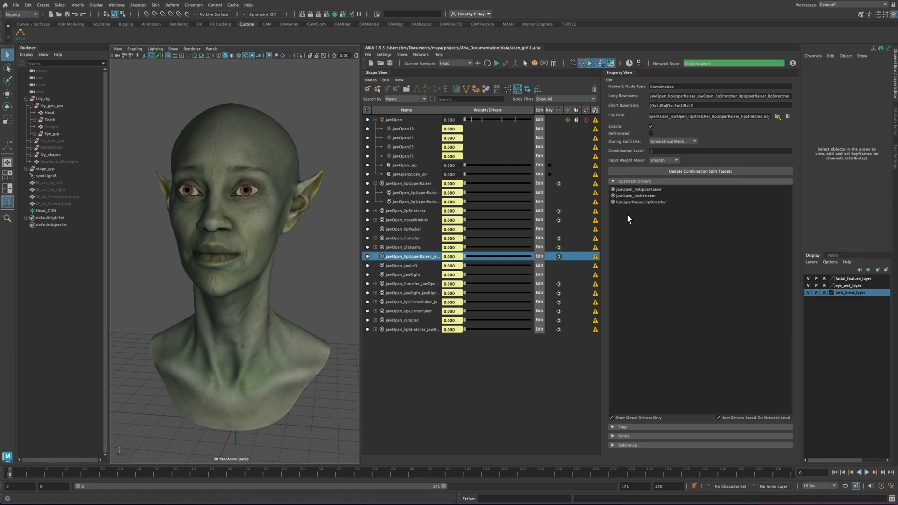
pyautogui.click(635, 182)
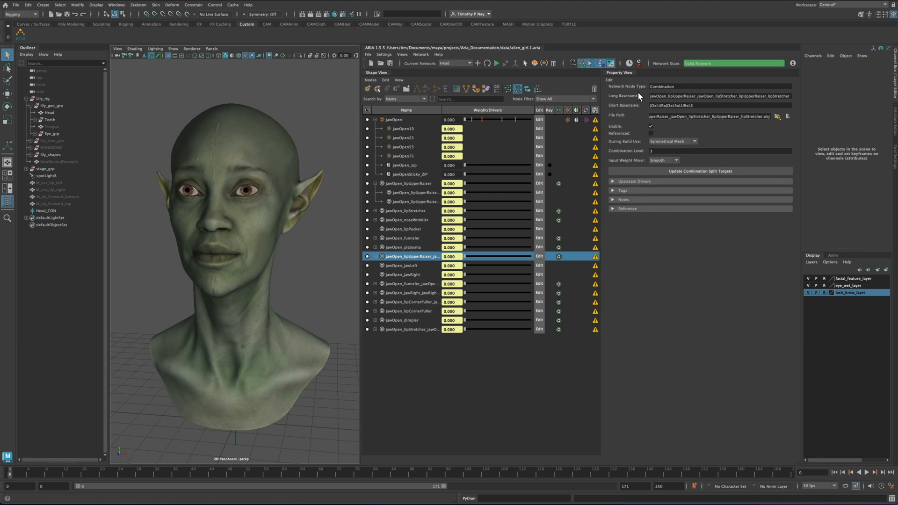
# Show the properties of jawOpen_lipUpperRaiser, jawOpenSticky_ZIP and the jawOpen25 incremental in turn
pyautogui.click(408, 186)
pyautogui.click(407, 175)
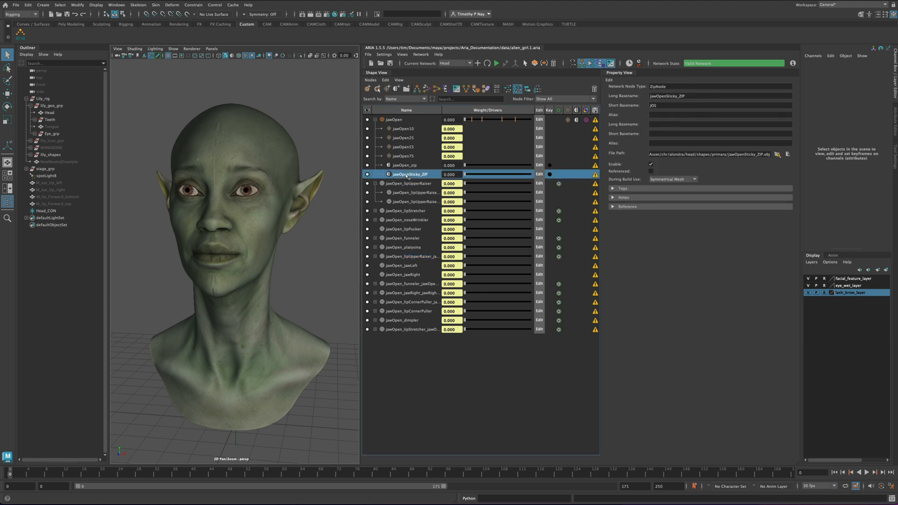
pyautogui.click(412, 138)
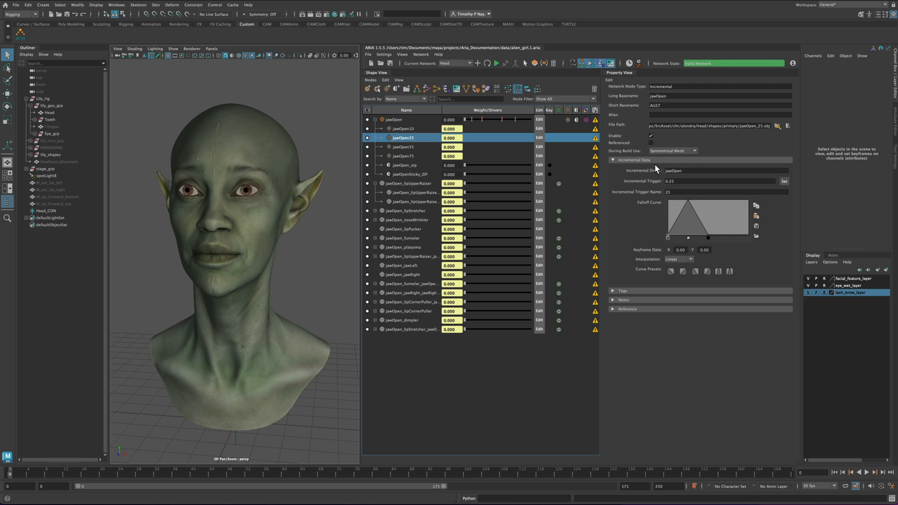